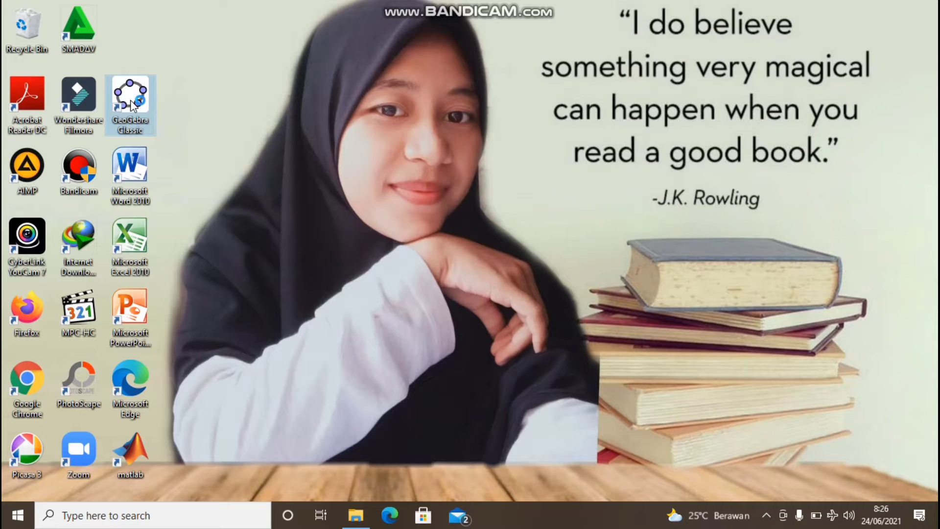
- Launch GeoGebra Classic and switch to the 3D Graphics workspace
double_click(131, 103)
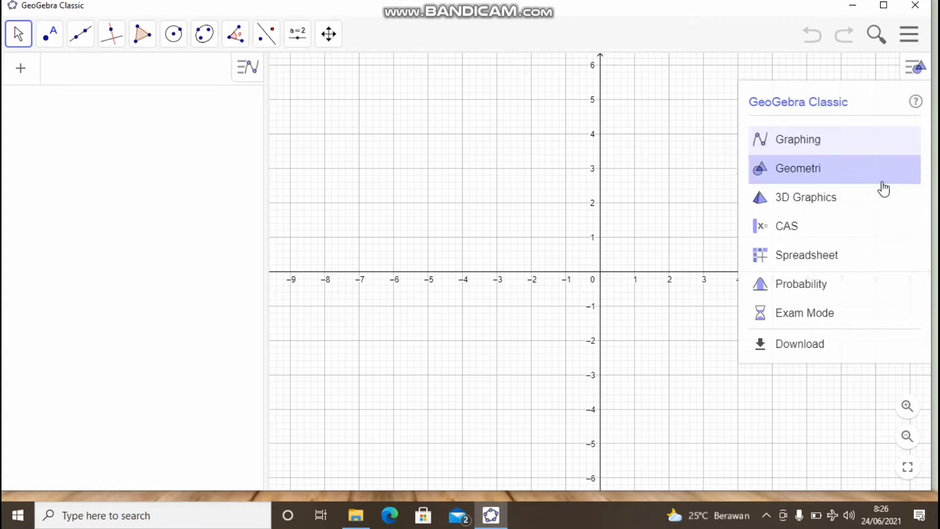
left_click(809, 201)
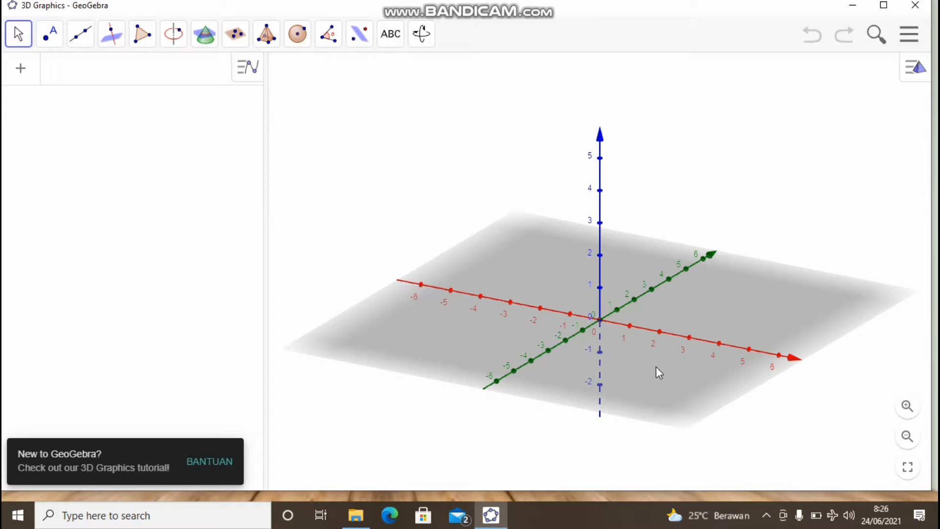
mouse_move(652, 381)
left_mouse_down()
mouse_move(650, 363)
mouse_move(661, 375)
mouse_move(623, 370)
mouse_move(650, 378)
mouse_move(658, 371)
left_mouse_up()
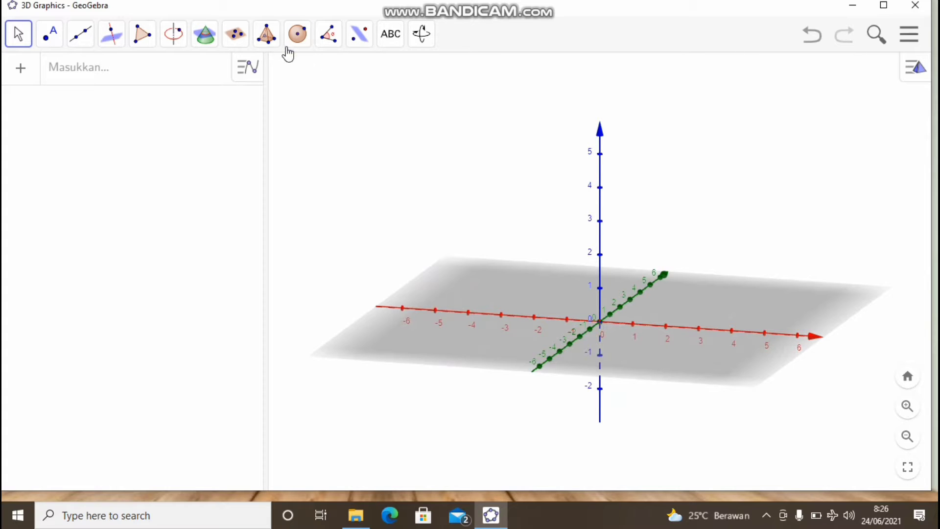
- Construct a cube whose base edge runs along the x-axis from the origin to (3, 0, 0)
left_click(267, 38)
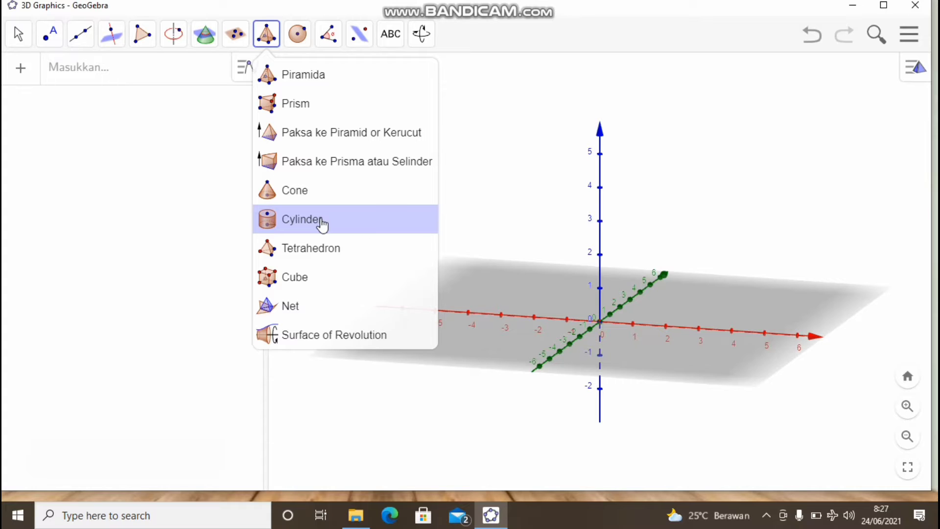
left_click(305, 278)
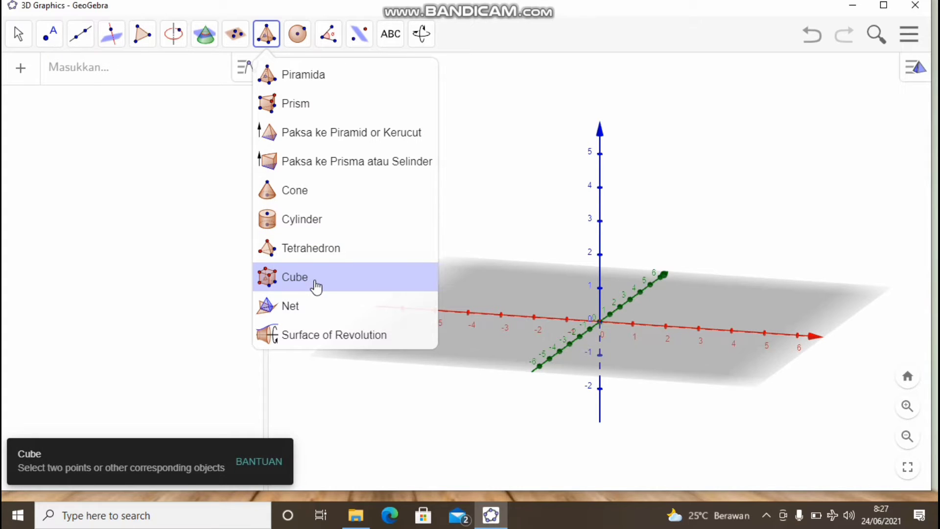
left_click(305, 283)
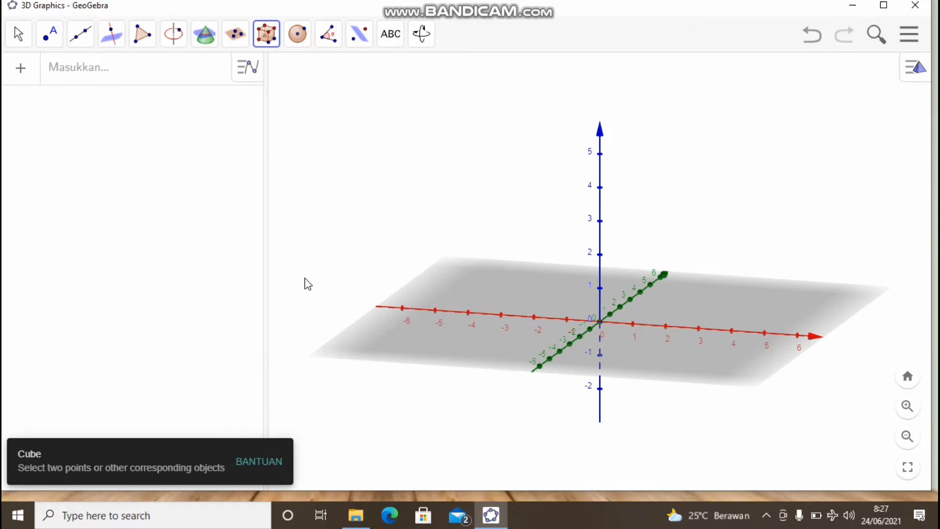
left_click(601, 321)
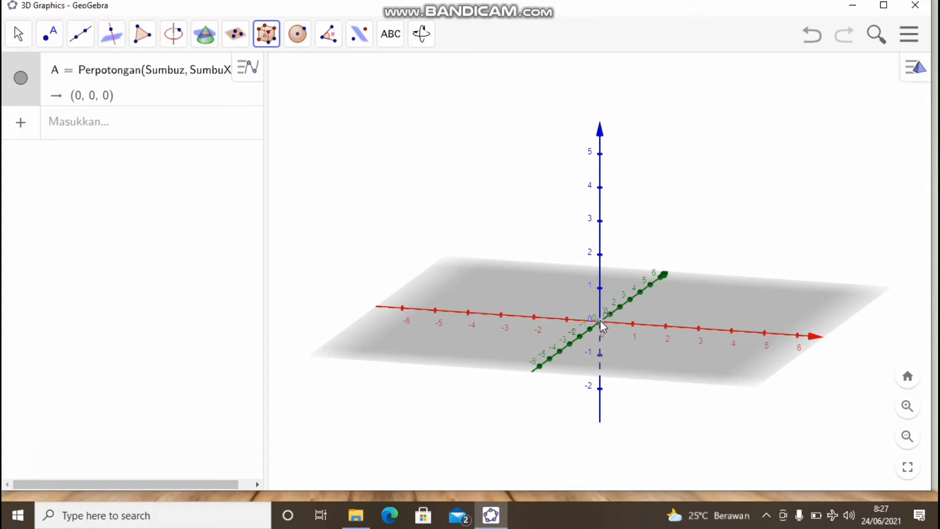
left_click(699, 327)
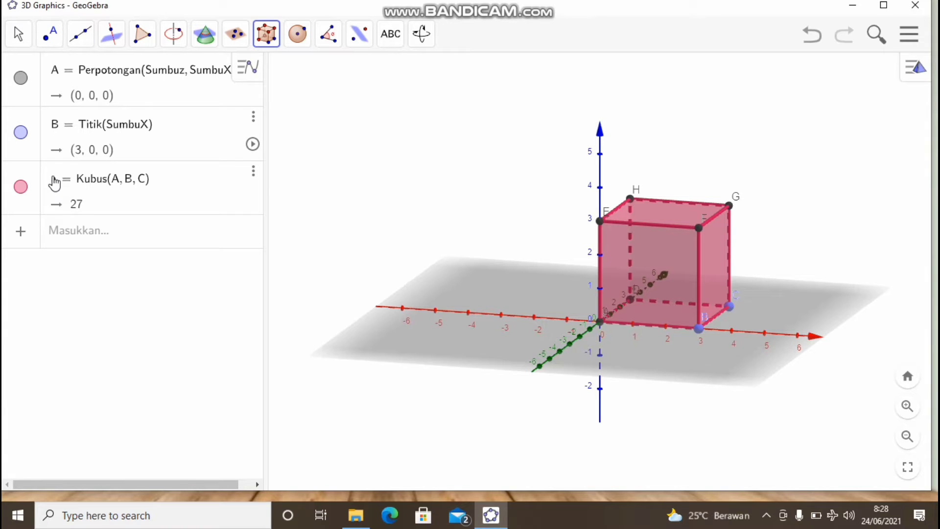
- Rename the cube object as Volume in its settings and close the settings
left_click(253, 171)
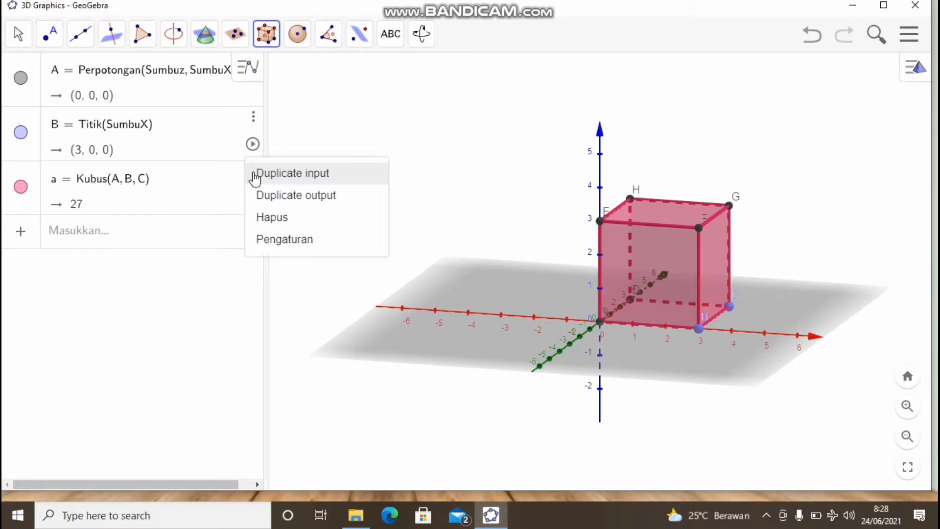
left_click(280, 240)
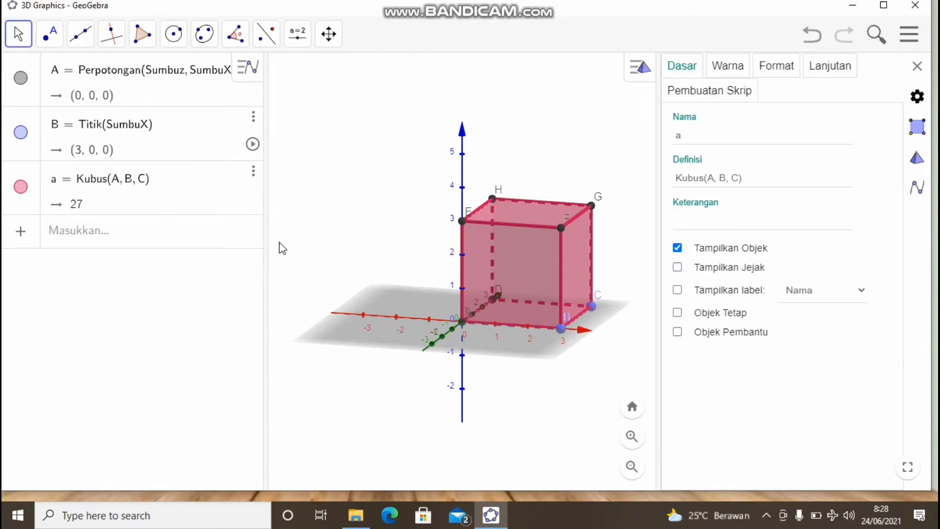
left_click(692, 136)
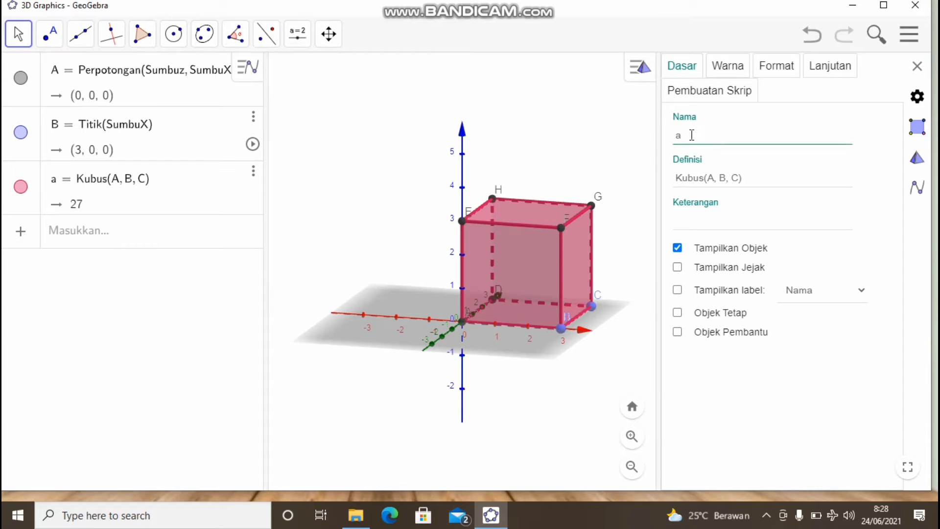
key("BackSpace")
type("Volume")
key("Return")
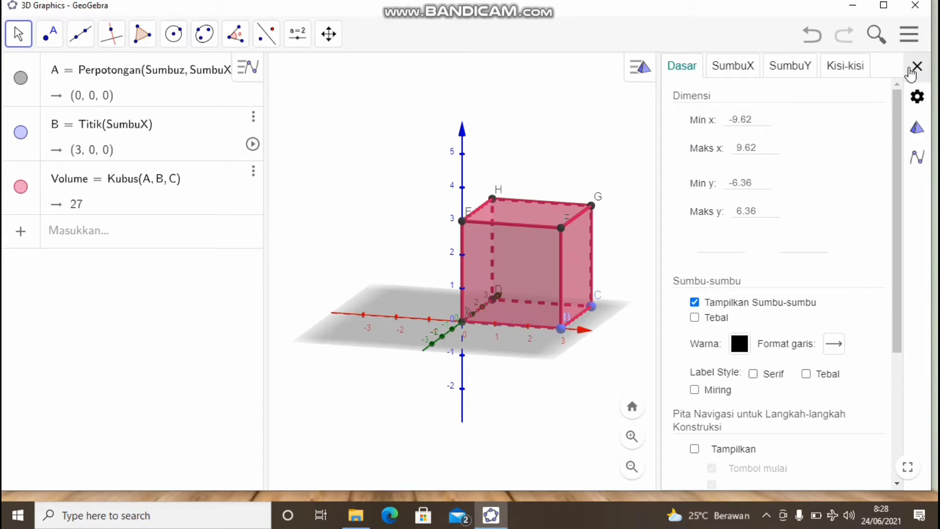
left_click(917, 67)
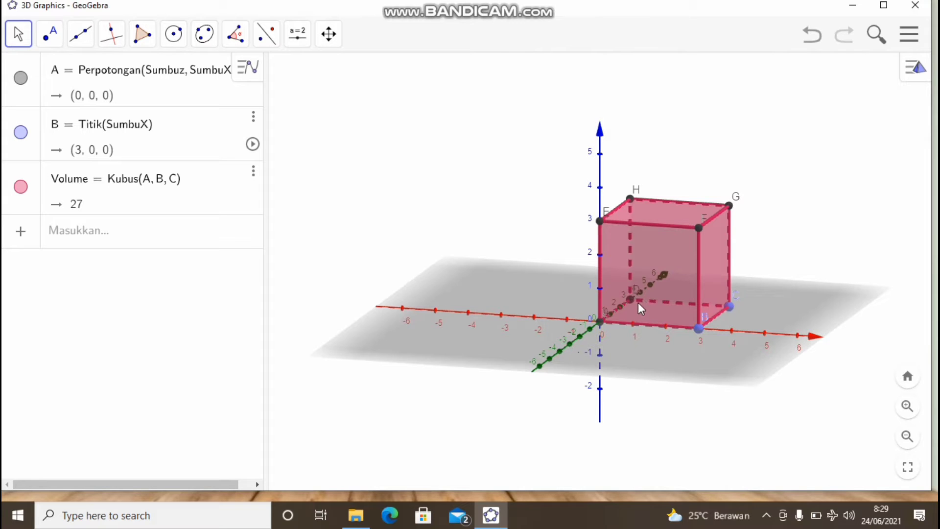
- Draw the cube's space diagonal as a segment between vertices A and G
left_click(703, 357)
mouse_move(680, 365)
left_mouse_down()
mouse_move(659, 366)
mouse_move(689, 361)
left_mouse_up()
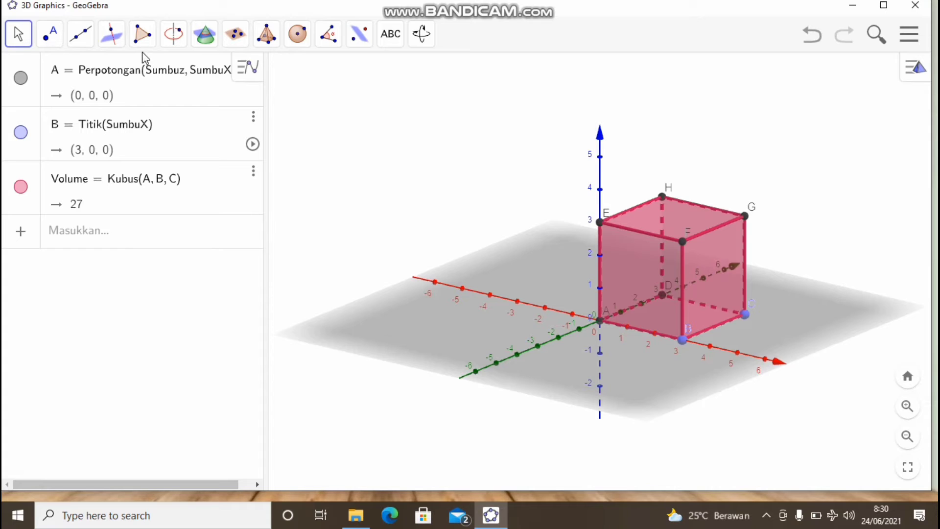
left_click(84, 44)
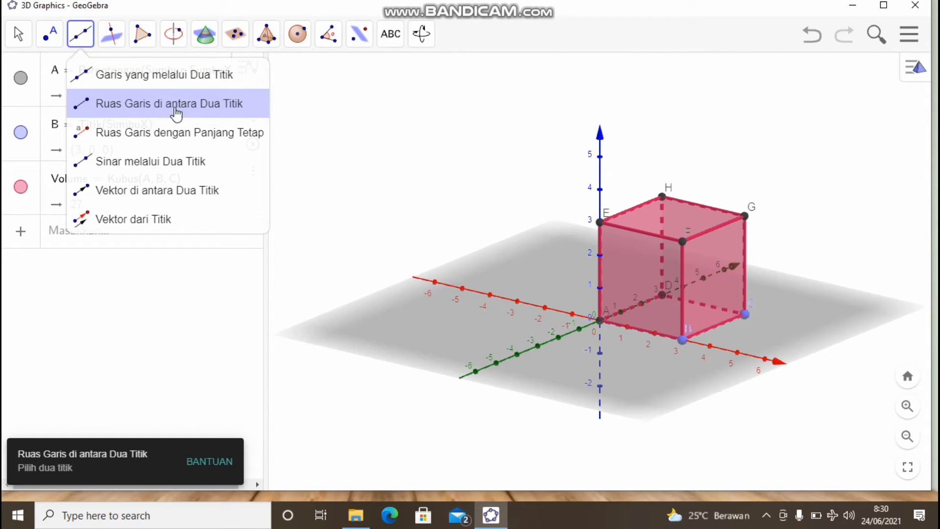
left_click(240, 105)
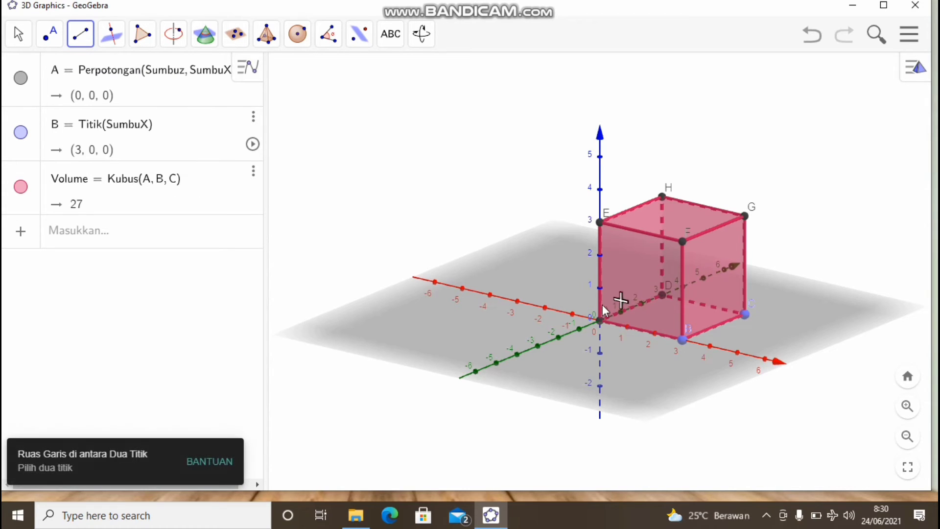
left_click(598, 321)
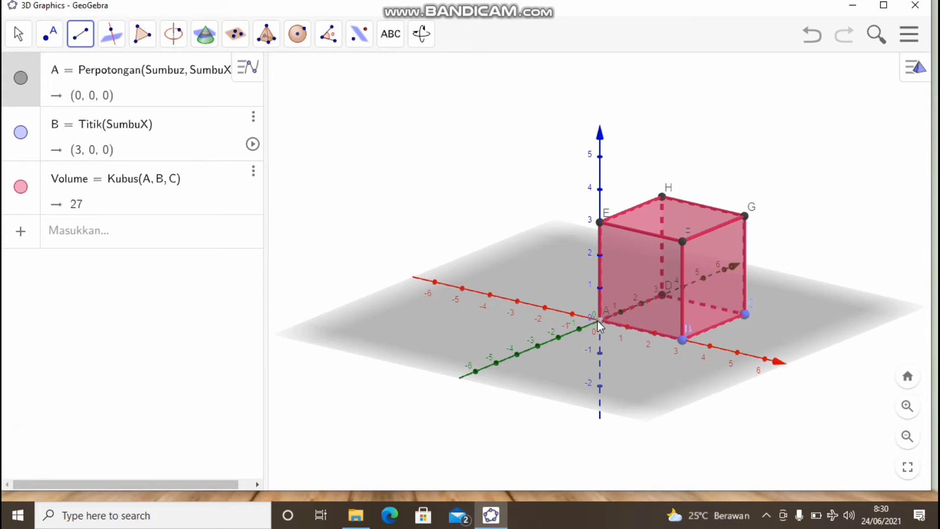
left_click(744, 216)
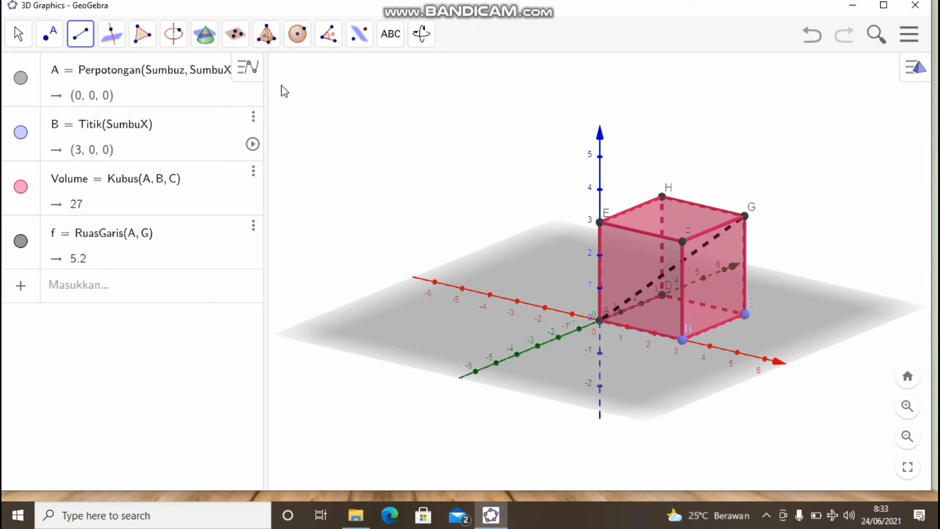
- Add the CAS view alongside the algebra list and the 3D graphics
left_click(245, 71)
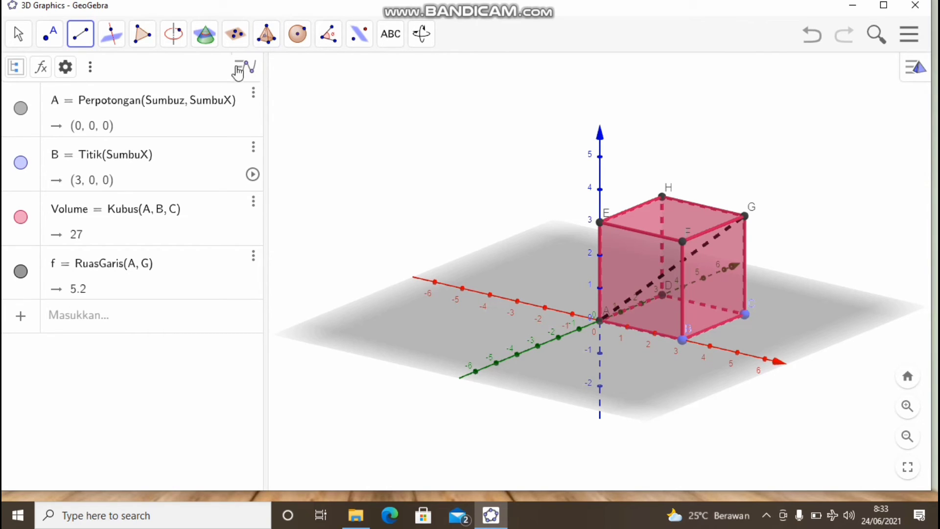
left_click(93, 73)
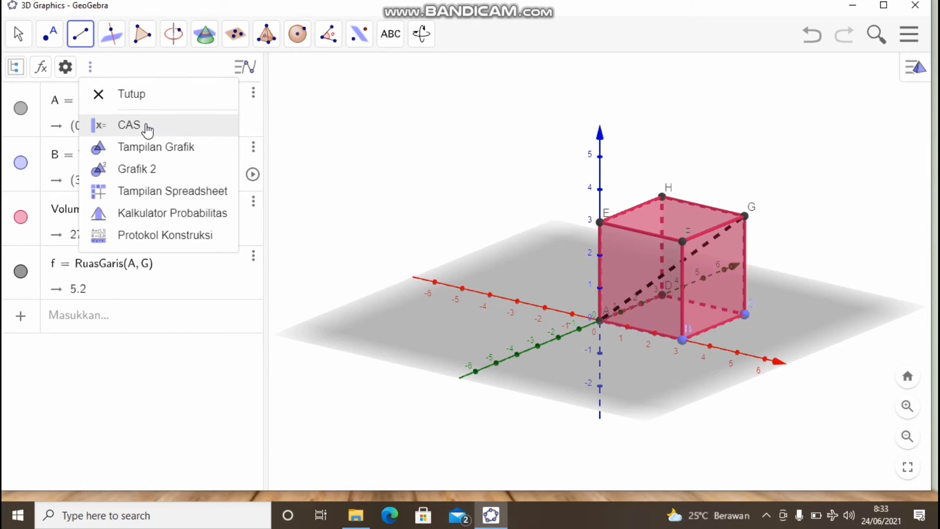
left_click(129, 126)
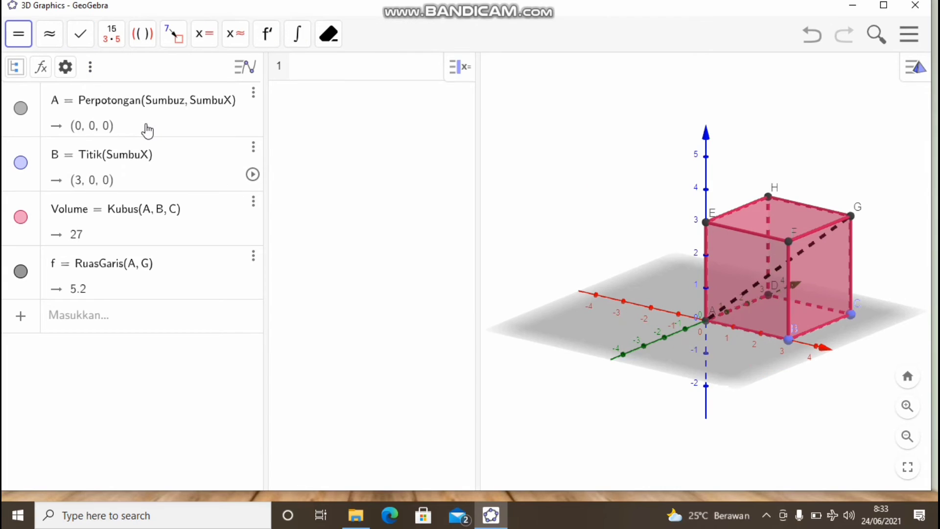
- Compute the exact length of the space diagonal in the first CAS row with distance(A, G)
left_click(317, 71)
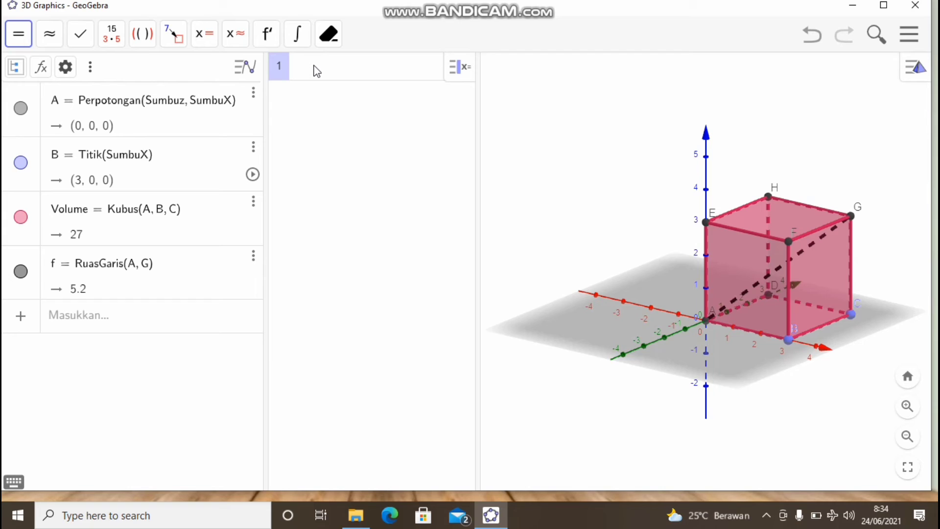
type("dist")
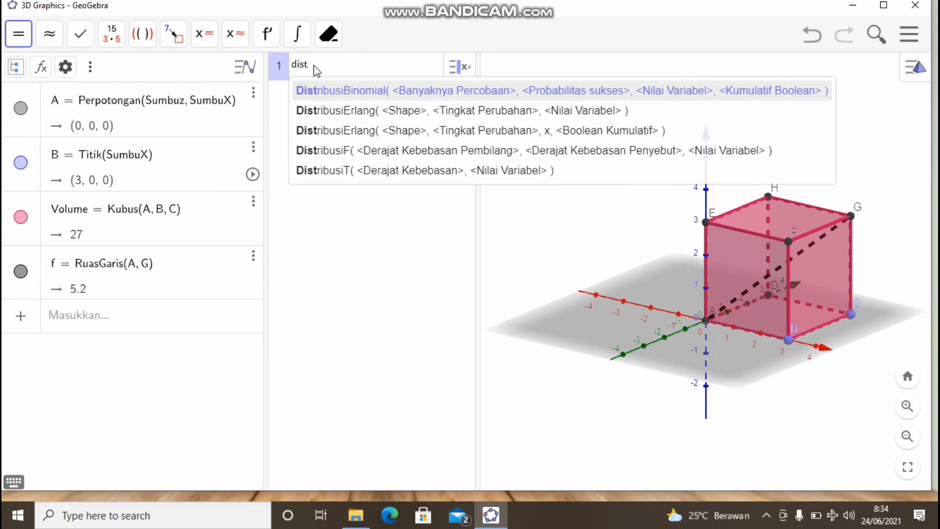
type("ance")
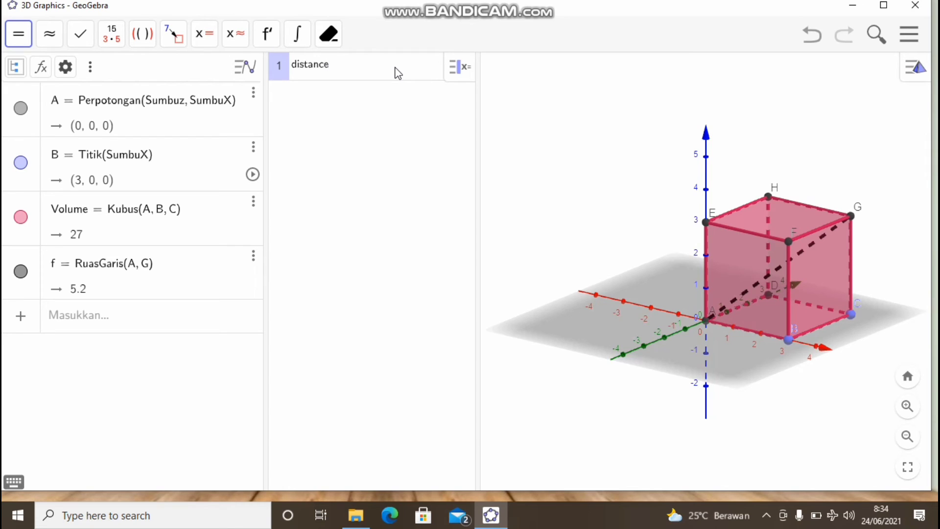
type("(")
left_click(698, 312)
type(", G")
key("Return")
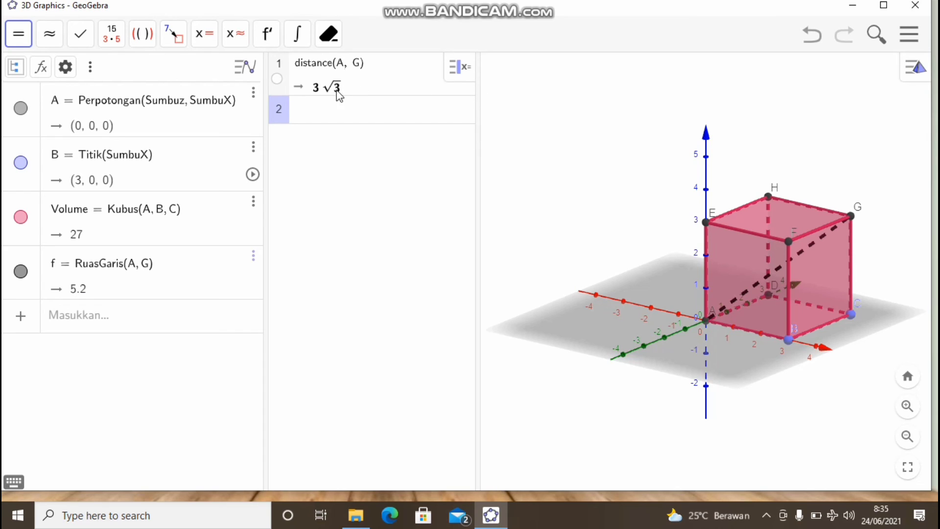
- Draw the diagonal of the cube's top face as a segment between vertices E and G
left_click(643, 59)
left_click(594, 146)
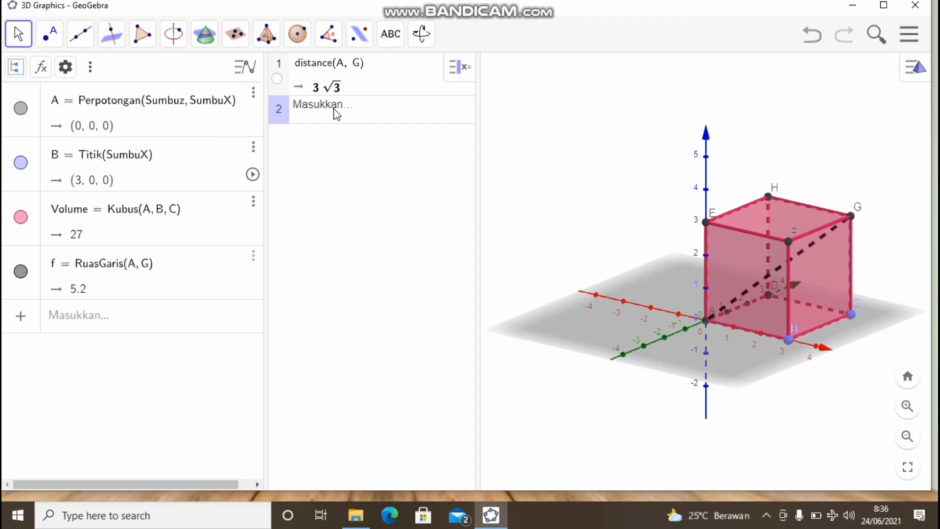
left_click(76, 36)
left_click(121, 105)
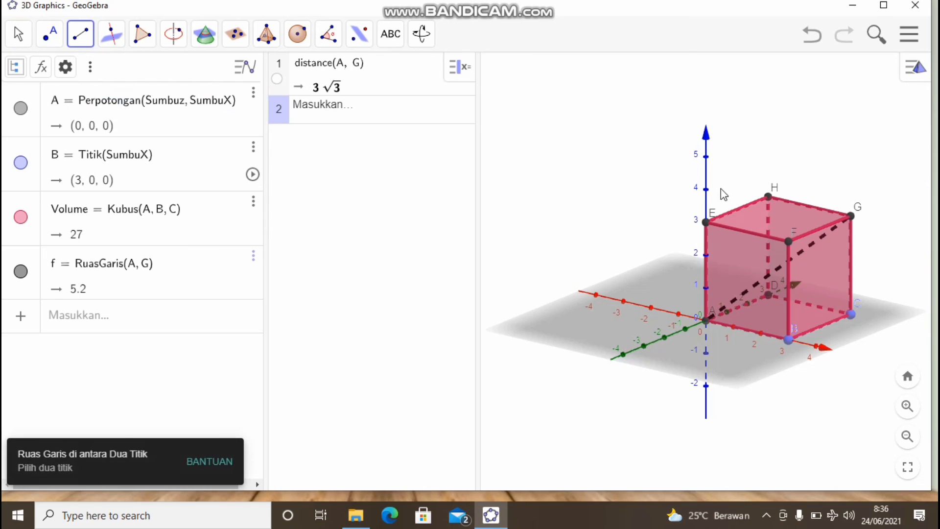
left_click(705, 222)
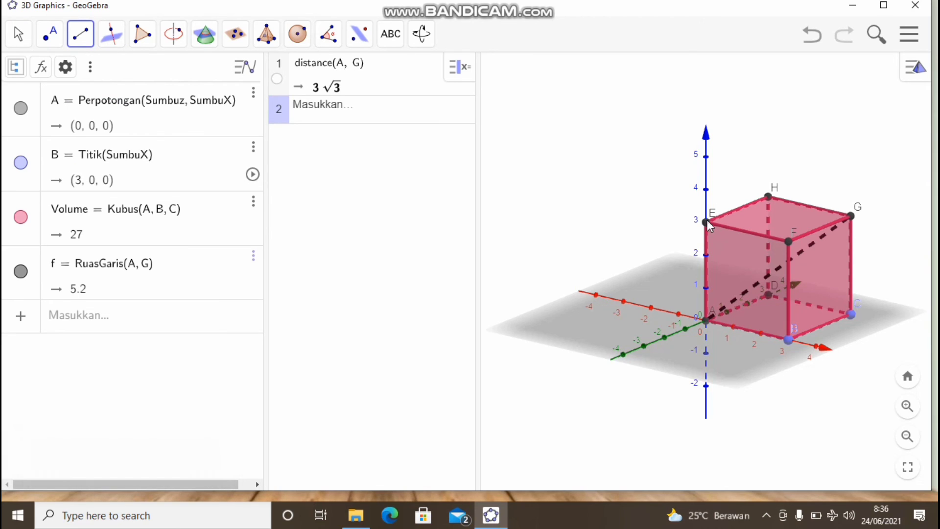
left_click(851, 218)
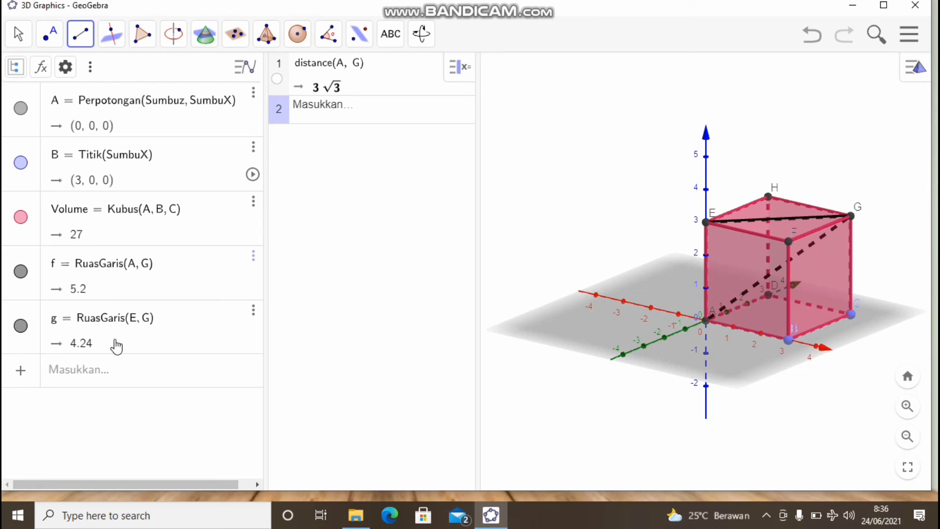
- Compute the exact length of the top face diagonal in the second CAS row with distance(E, G)
left_click(324, 112)
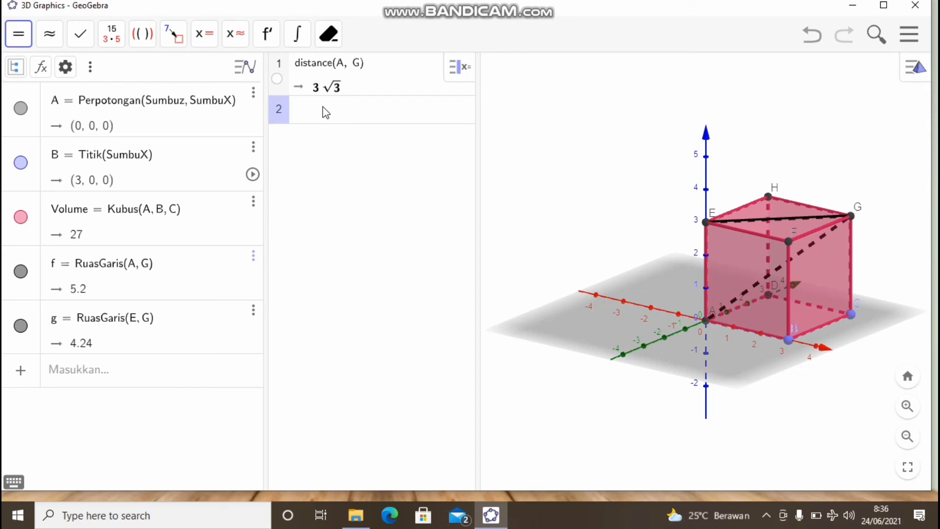
type("dis")
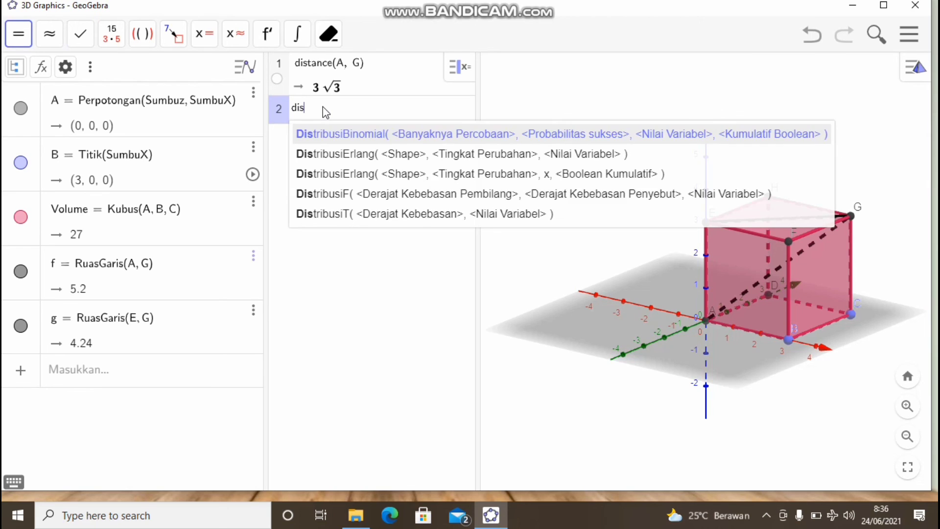
type("tance")
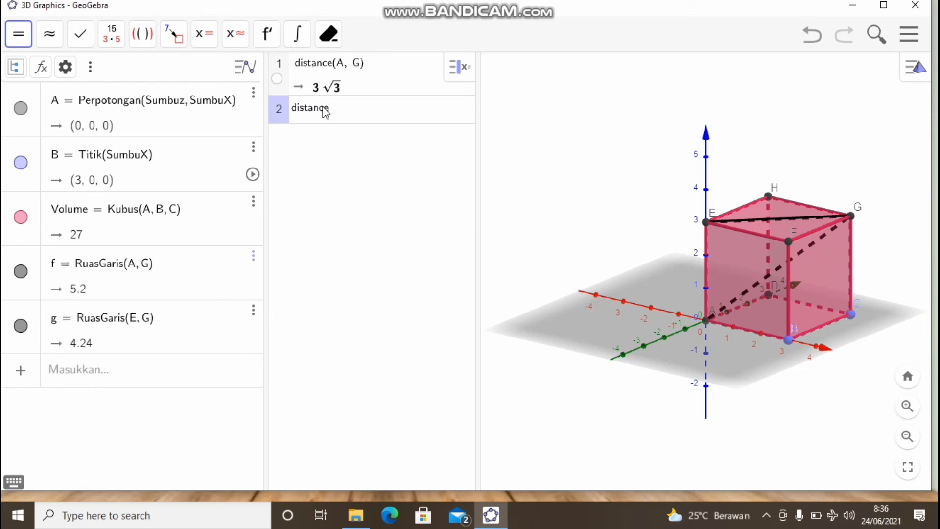
type("(E, G")
key("Return")
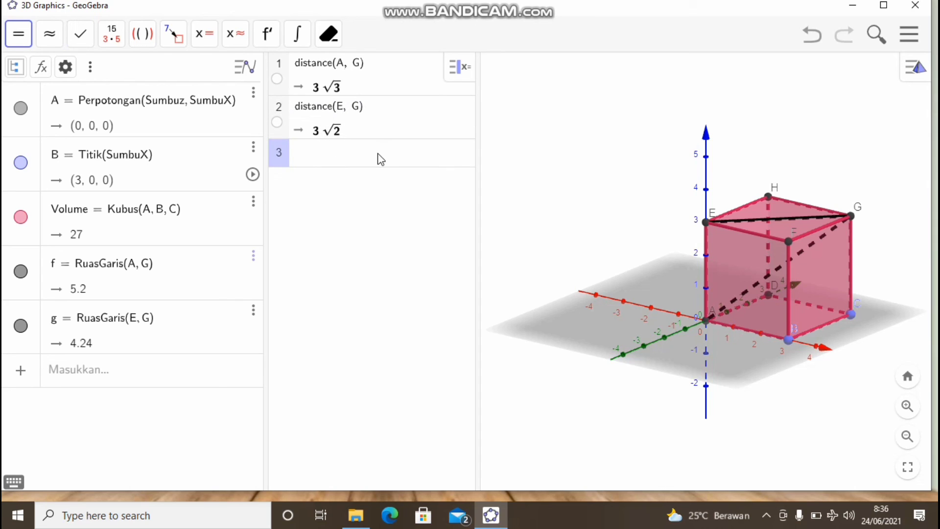